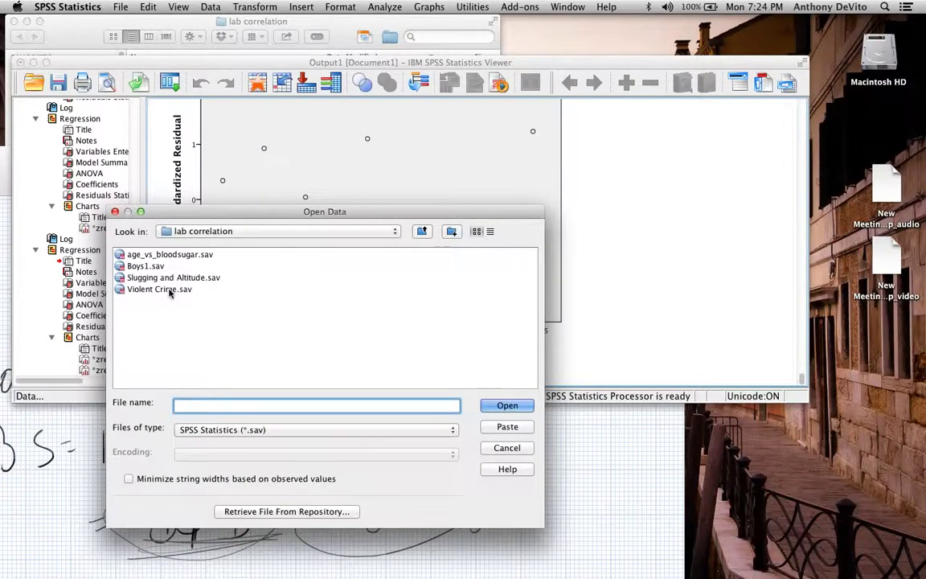
# Open Violent Crime.sav in the Data Editor and check Idaho's violent crime value of 253
pyautogui.doubleClick(165, 289)
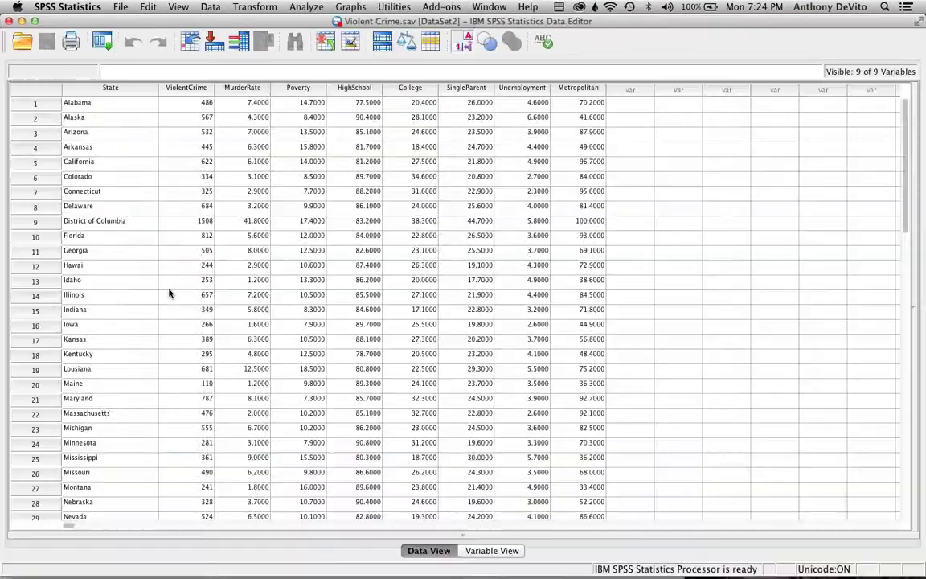
pyautogui.click(173, 282)
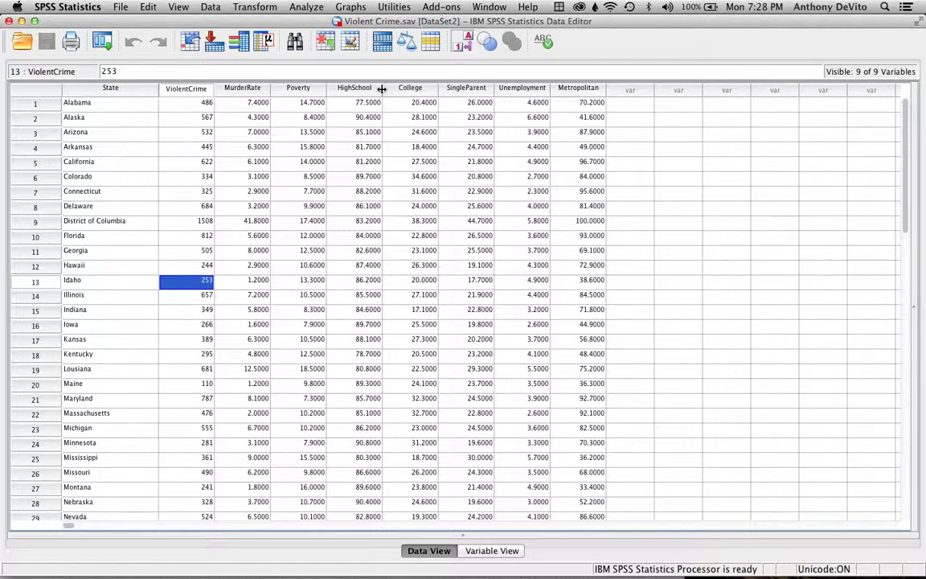
pyautogui.click(254, 89)
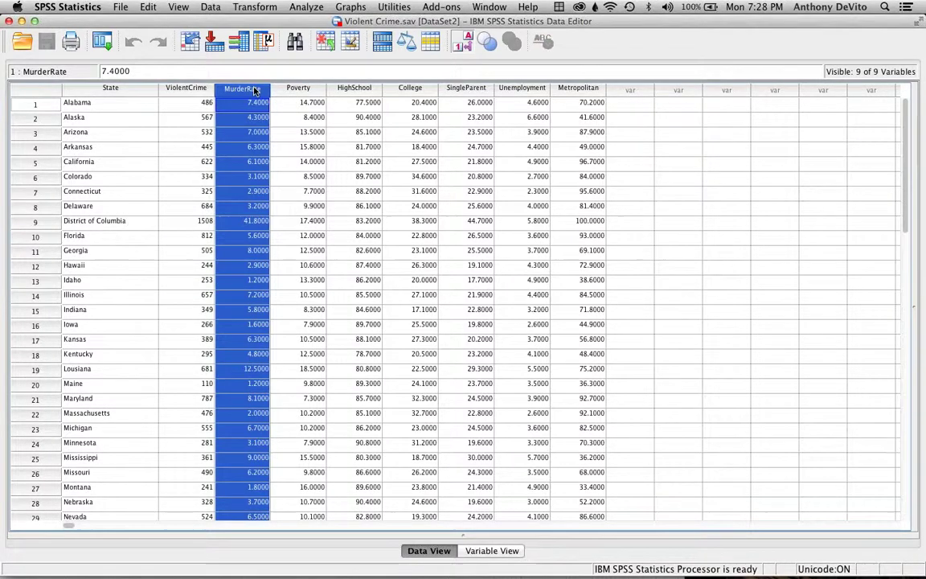
pyautogui.click(309, 90)
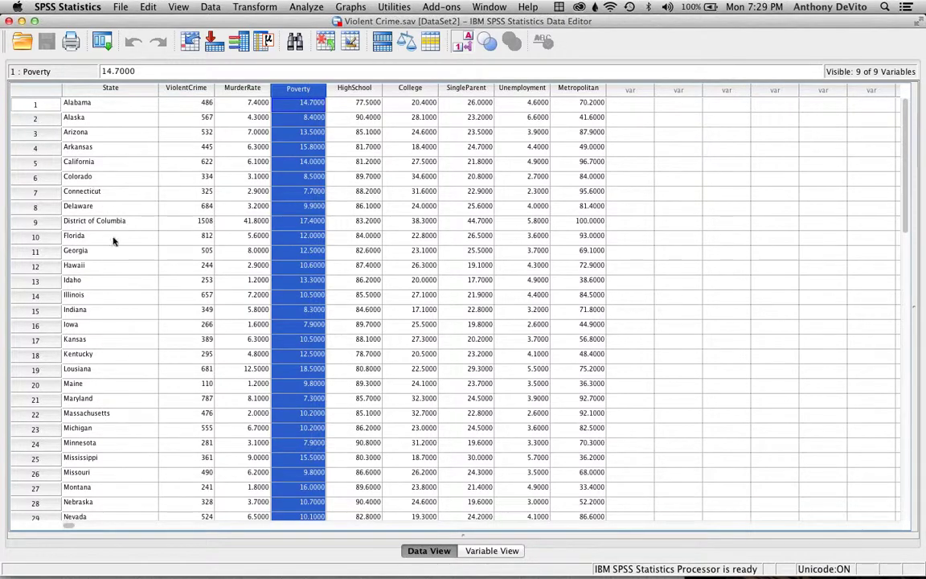
pyautogui.scroll(-15, 113, 241)
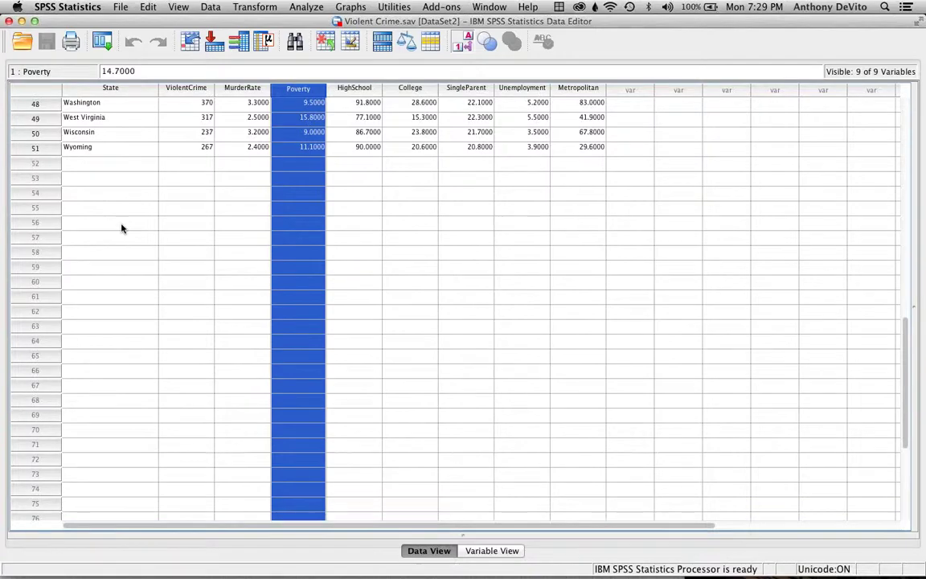
pyautogui.scroll(3, 121, 229)
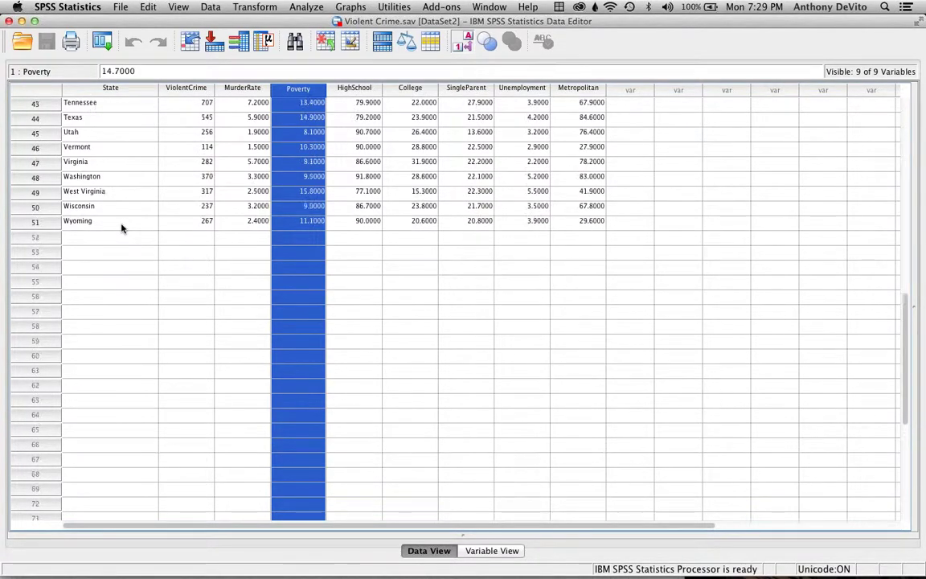
pyautogui.scroll(15, 122, 228)
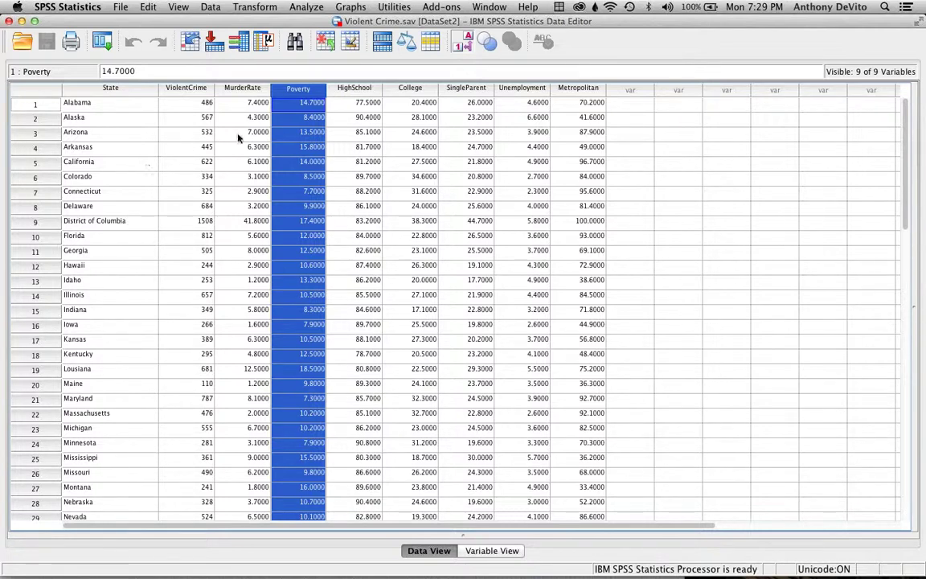
pyautogui.click(243, 88)
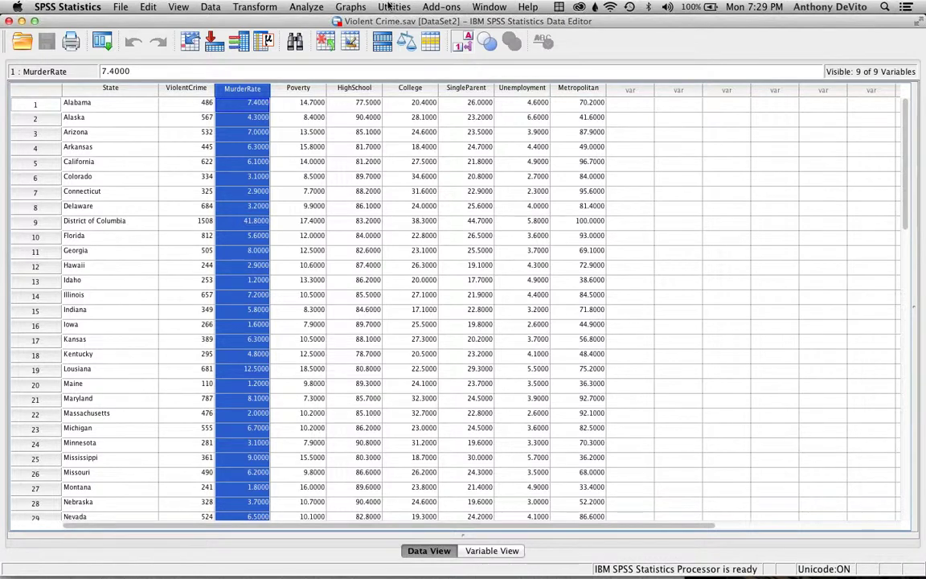
pyautogui.click(351, 7)
# Start a Simple Scatter chart from Graphs > Legacy Dialogs > Scatter/Dot
pyautogui.moveTo(450, 57)
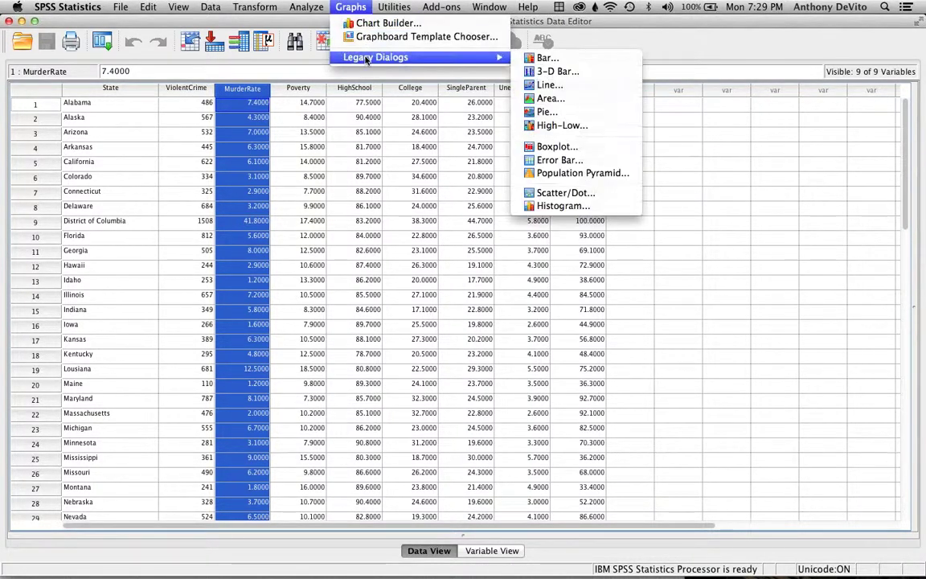
pyautogui.click(528, 192)
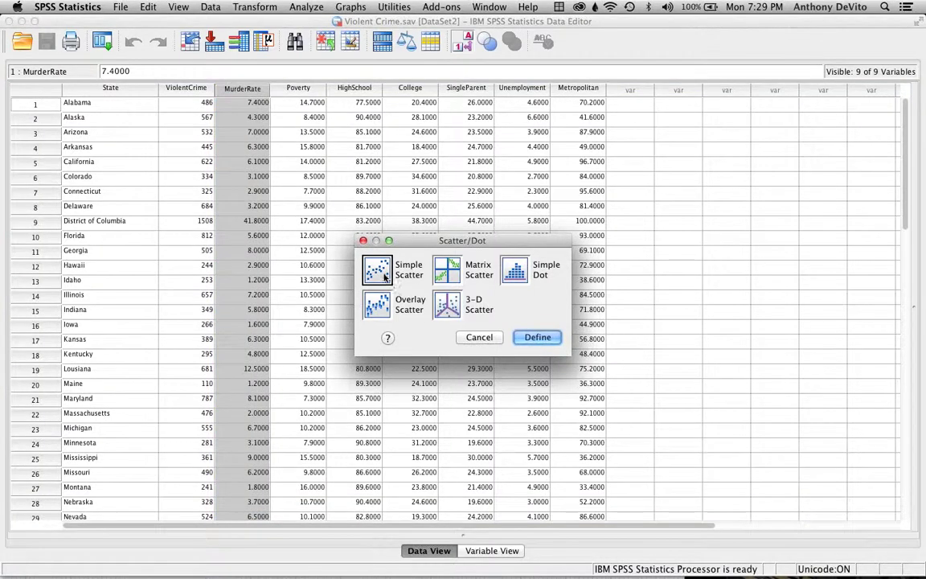
pyautogui.click(536, 336)
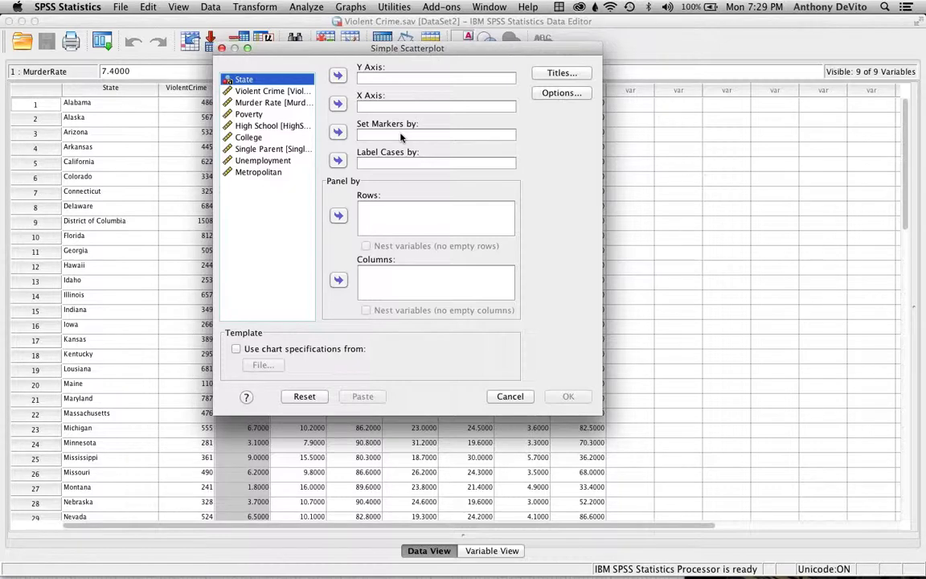
# Plot Murder Rate on the Y axis against Poverty on the X axis and create the chart
pyautogui.click(265, 92)
pyautogui.click(267, 102)
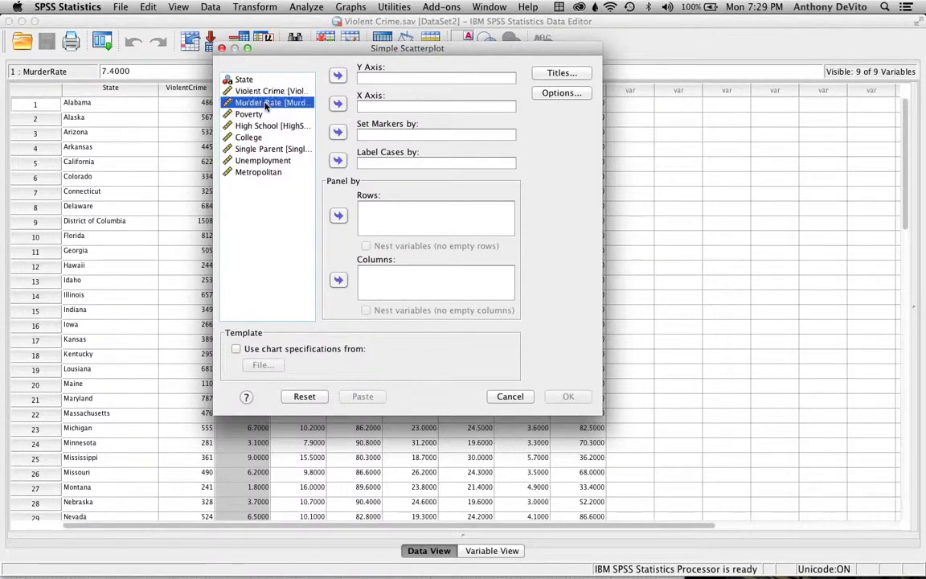
pyautogui.click(337, 76)
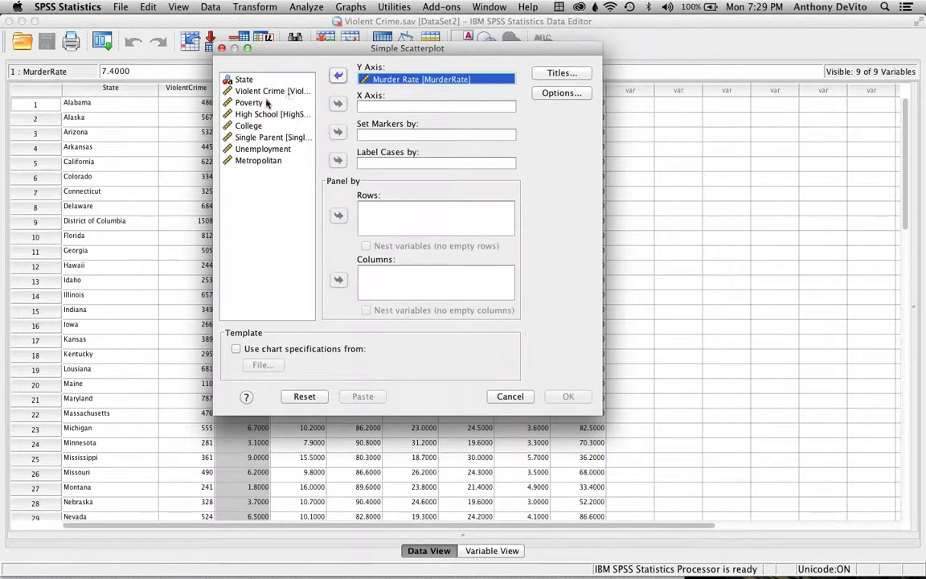
pyautogui.click(265, 103)
pyautogui.click(337, 104)
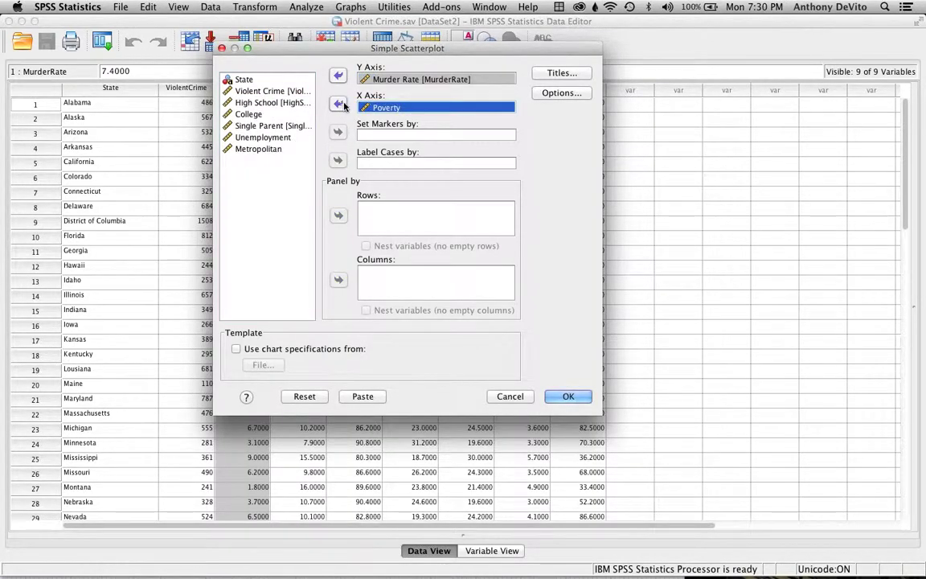
pyautogui.click(567, 396)
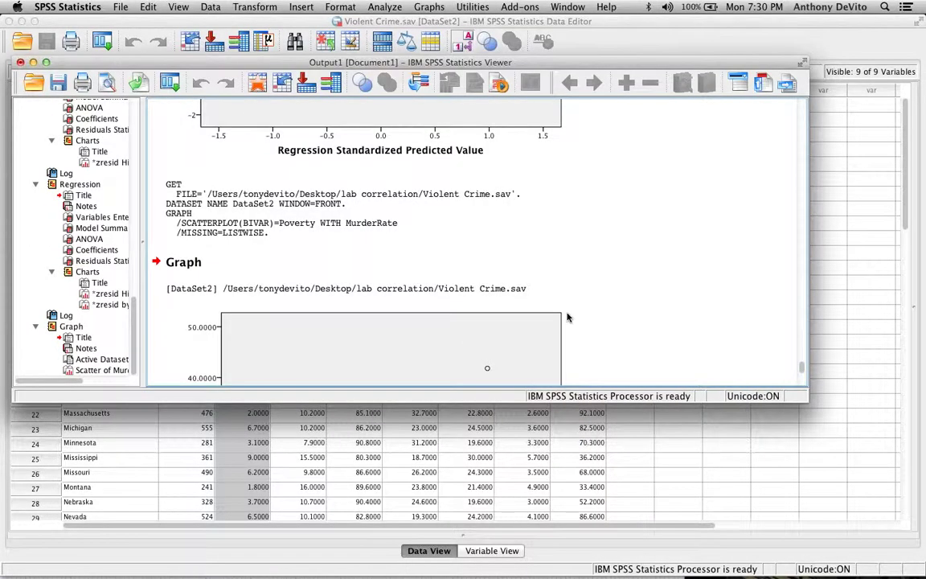
# Select the Scatter of MurderRate Poverty chart in the output viewer
pyautogui.scroll(-3, 568, 317)
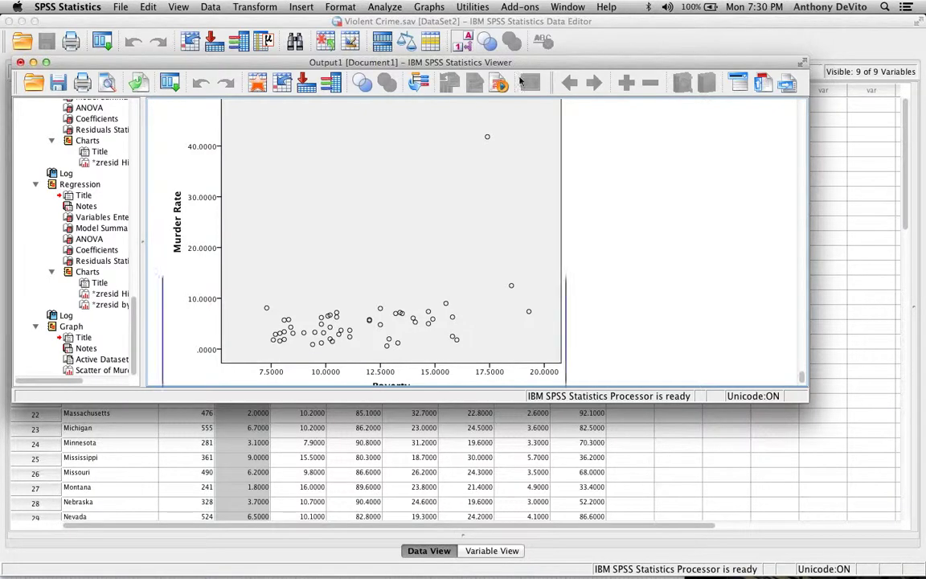
pyautogui.click(488, 133)
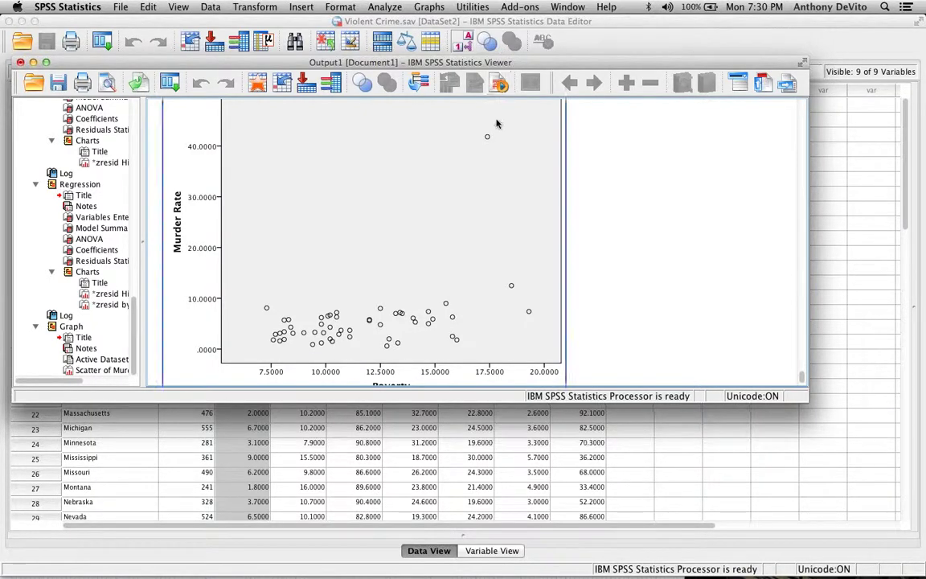
# Open the scatterplot in the Chart Editor, select only the outlier above 40, and move the editor aside
pyautogui.doubleClick(486, 162)
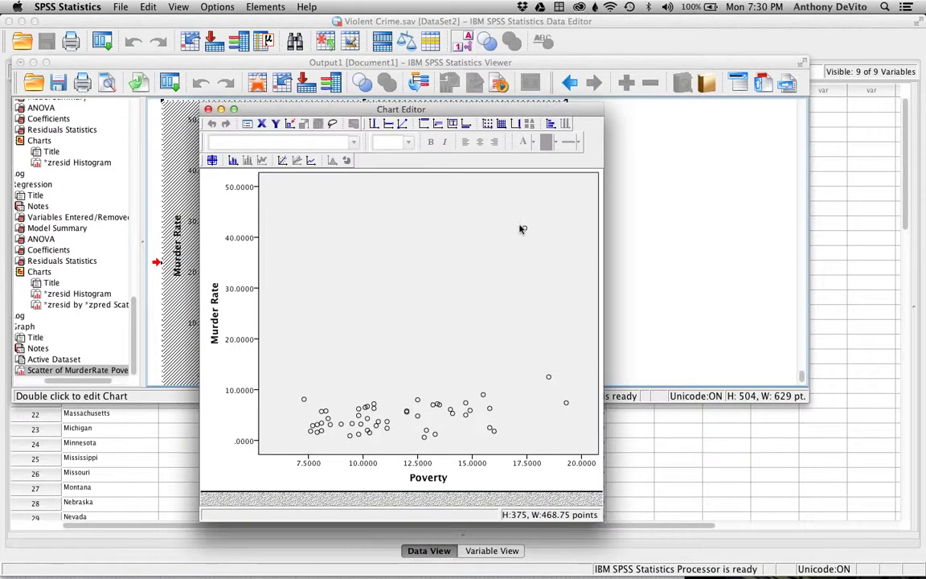
pyautogui.click(525, 229)
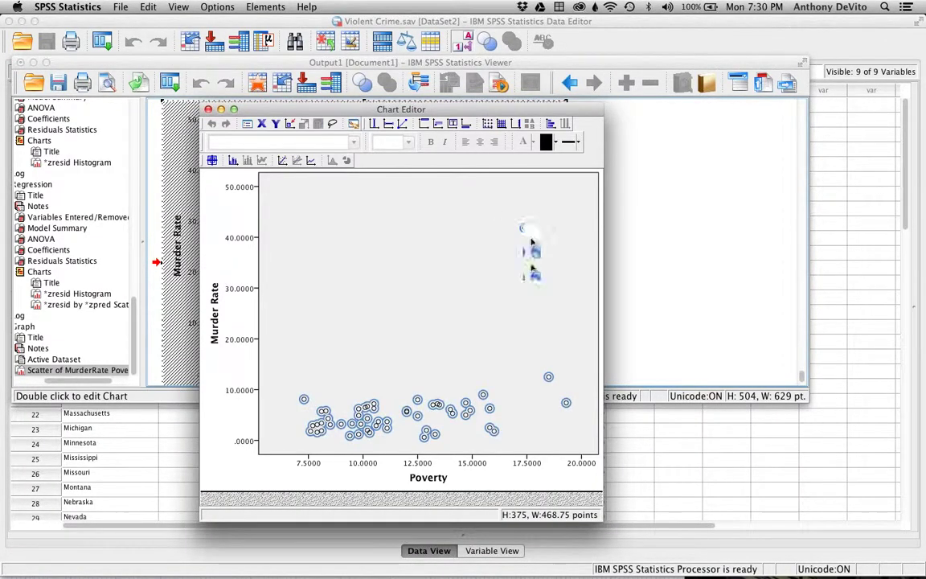
pyautogui.click(525, 229)
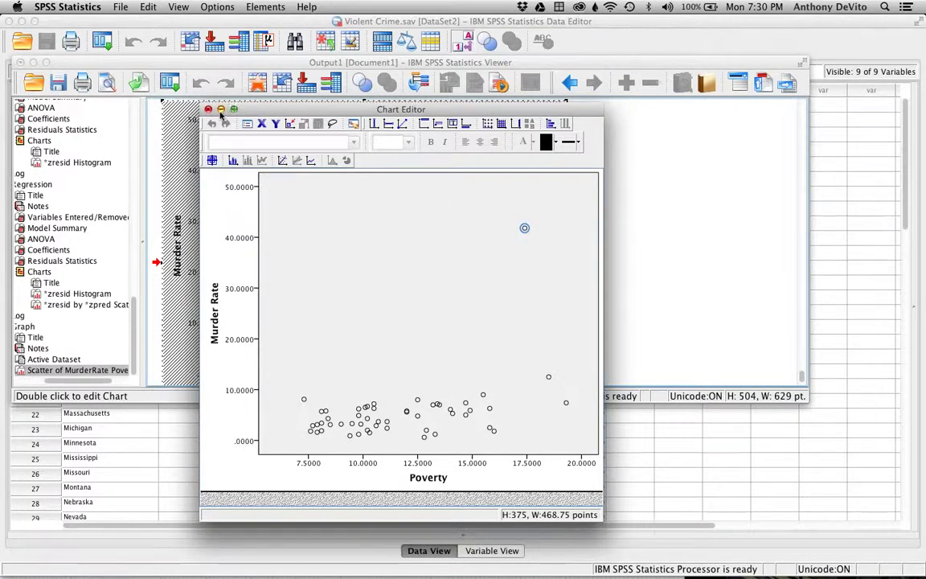
pyautogui.moveTo(283, 116); pyautogui.dragTo(569, 28)
# Bring the Violent Crime data grid forward and scroll back up to the District of Columbia row
pyautogui.click(178, 407)
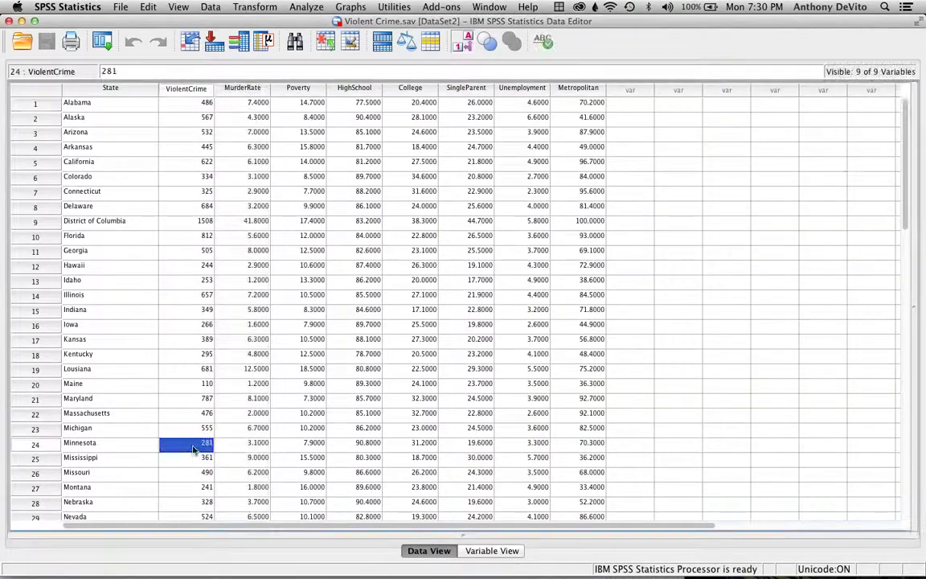
pyautogui.moveTo(186, 434); pyautogui.dragTo(191, 419)
pyautogui.scroll(-4, 194, 423)
pyautogui.scroll(-6, 192, 419)
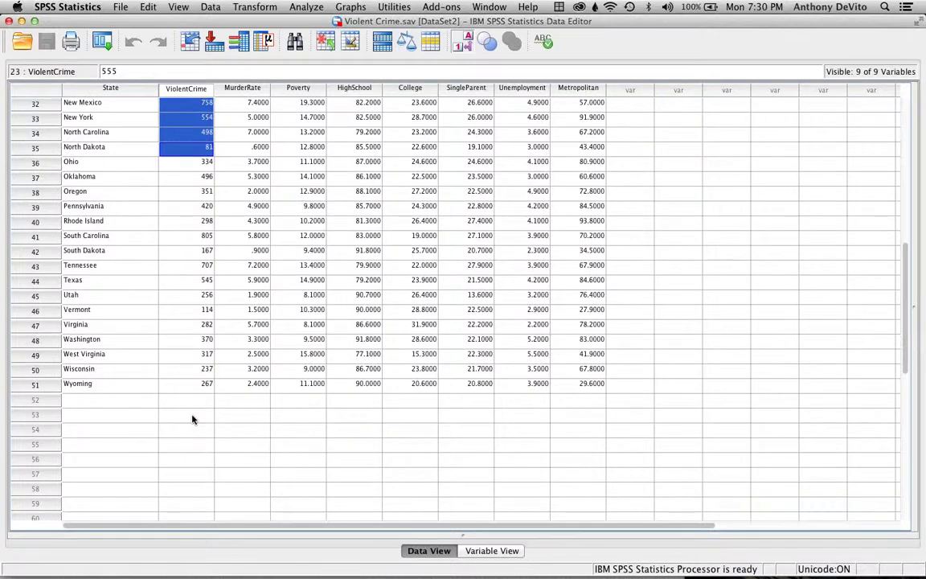
pyautogui.scroll(2, 192, 419)
pyautogui.scroll(-2, 193, 418)
pyautogui.scroll(-5, 193, 417)
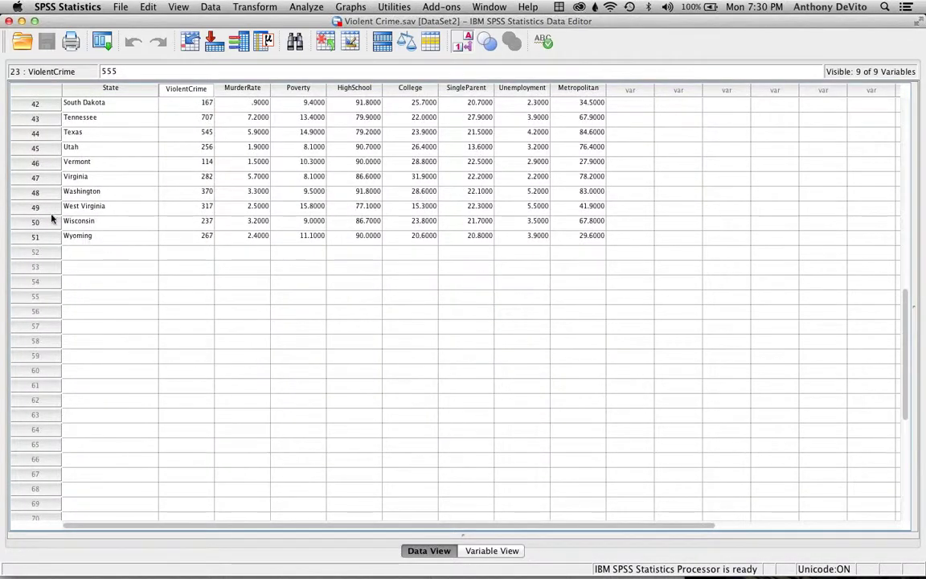
pyautogui.scroll(10, 58, 193)
pyautogui.scroll(3, 58, 193)
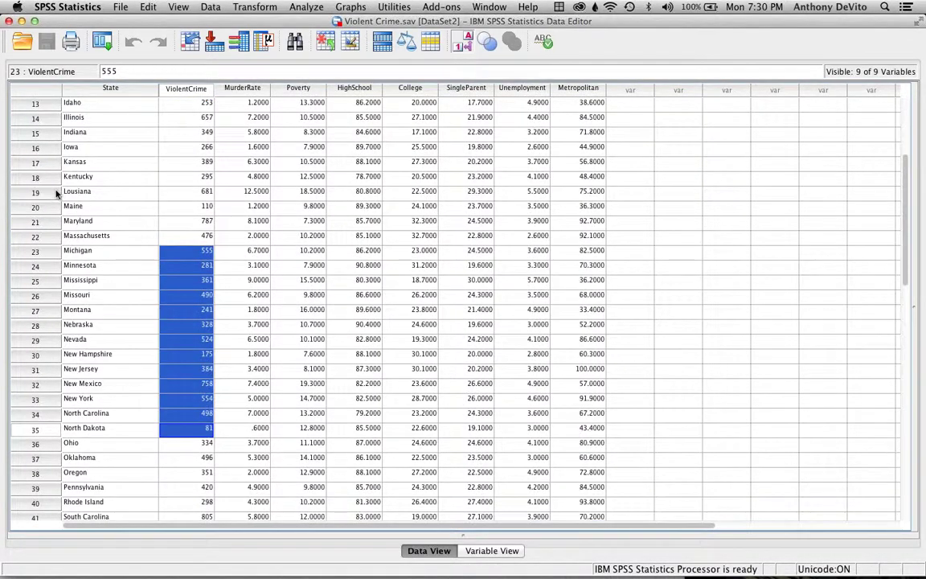
pyautogui.scroll(2, 56, 195)
pyautogui.scroll(5, 56, 195)
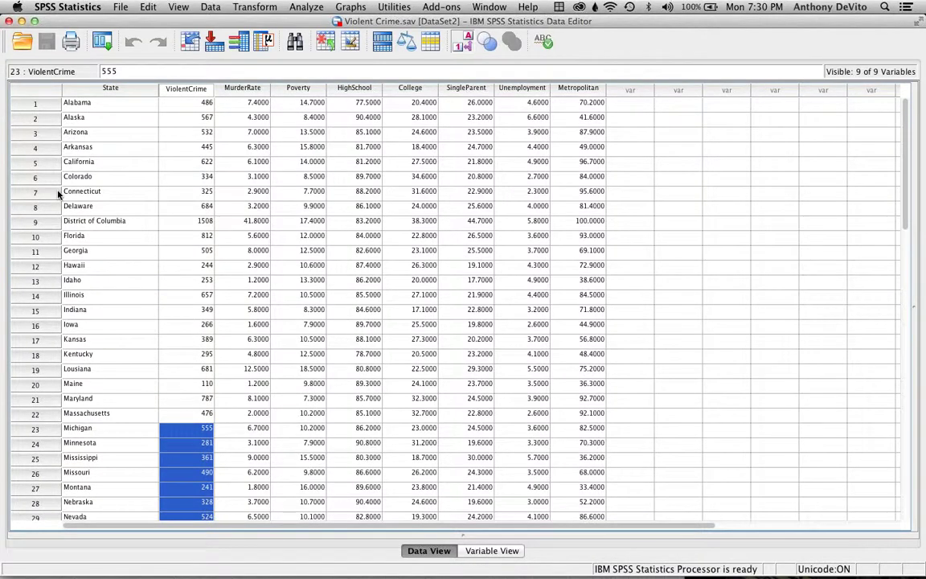
# Select case row 9, District of Columbia, and delete it with Edit > Clear
pyautogui.click(25, 222)
pyautogui.click(210, 6)
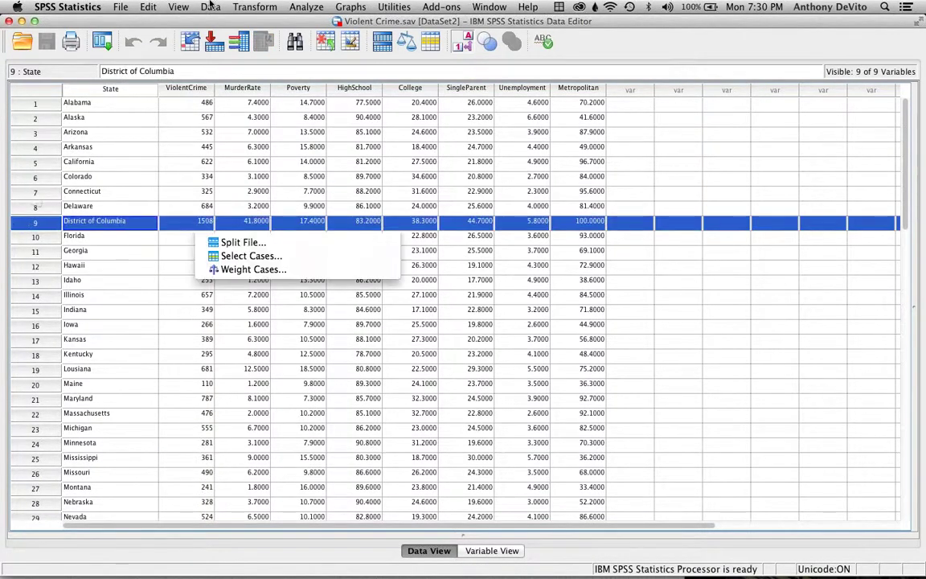
pyautogui.click(149, 7)
pyautogui.click(149, 6)
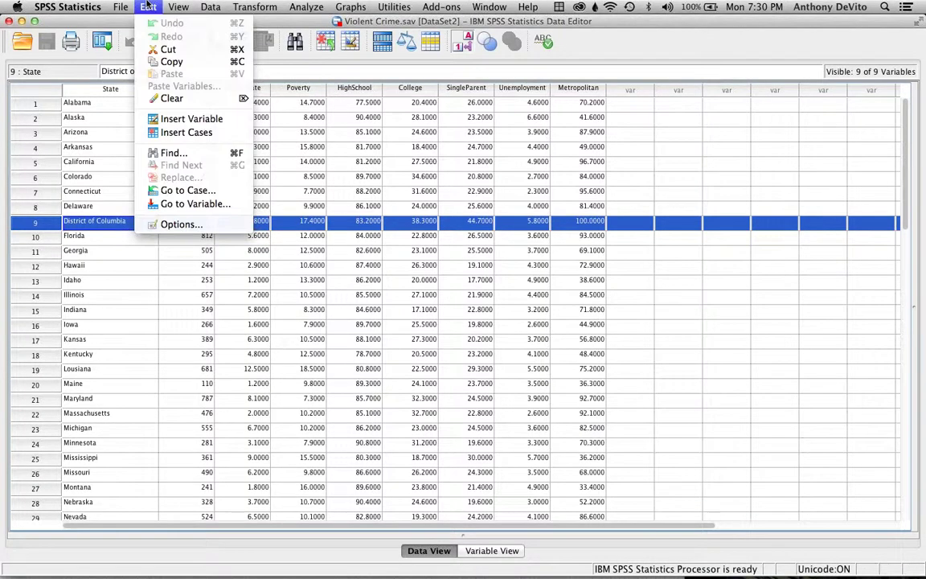
pyautogui.click(156, 97)
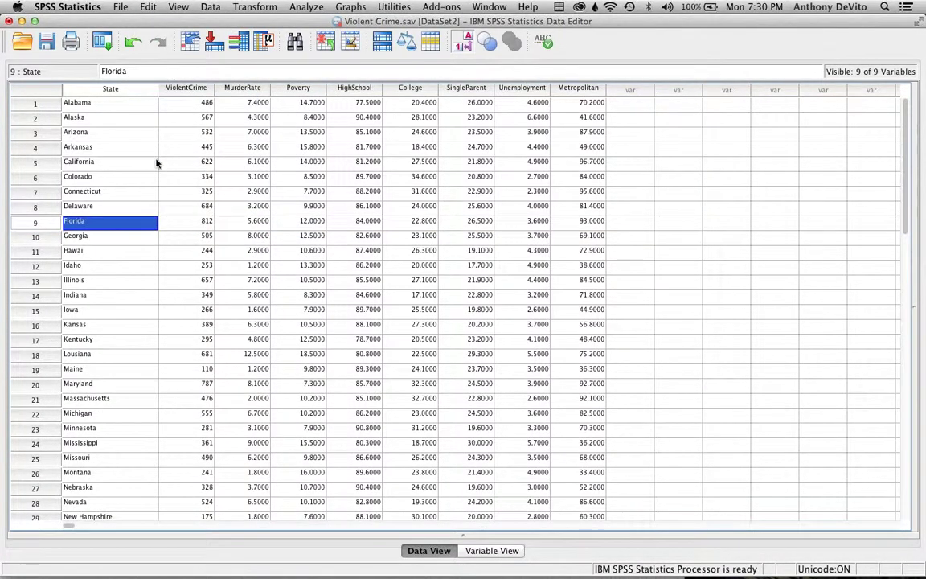
pyautogui.click(297, 146)
pyautogui.click(576, 166)
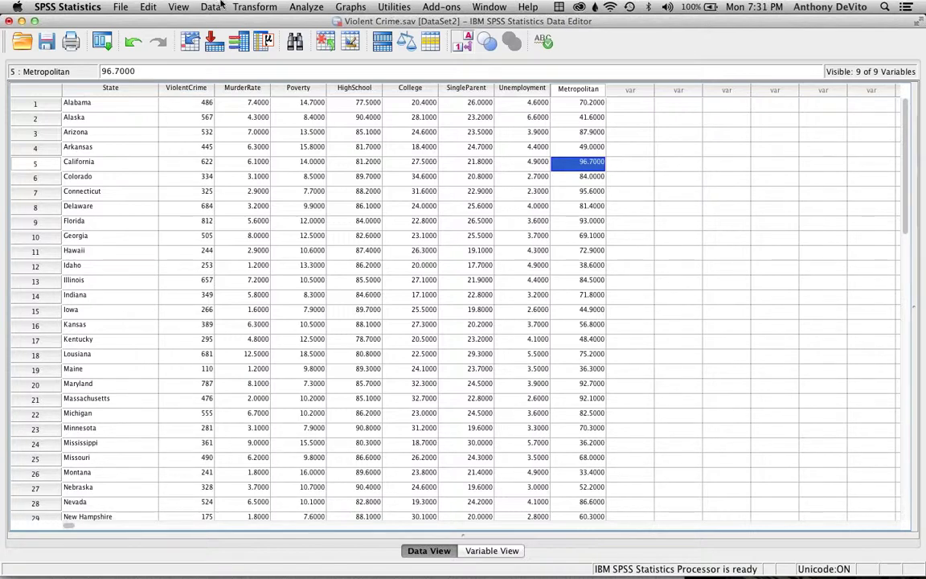
# Show the Graphs > Legacy Dialogs submenu of chart types
pyautogui.click(314, 6)
pyautogui.moveTo(342, 7)
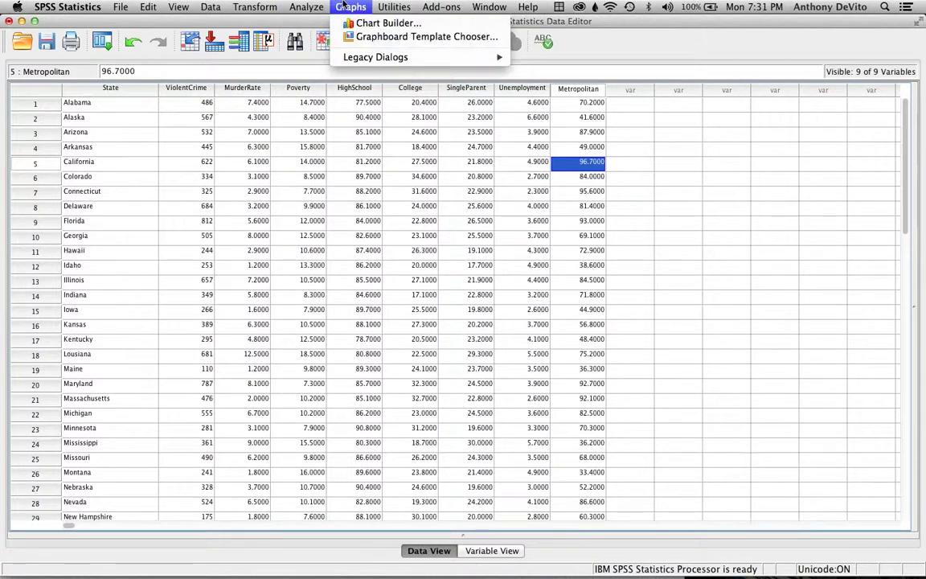
pyautogui.moveTo(356, 58)
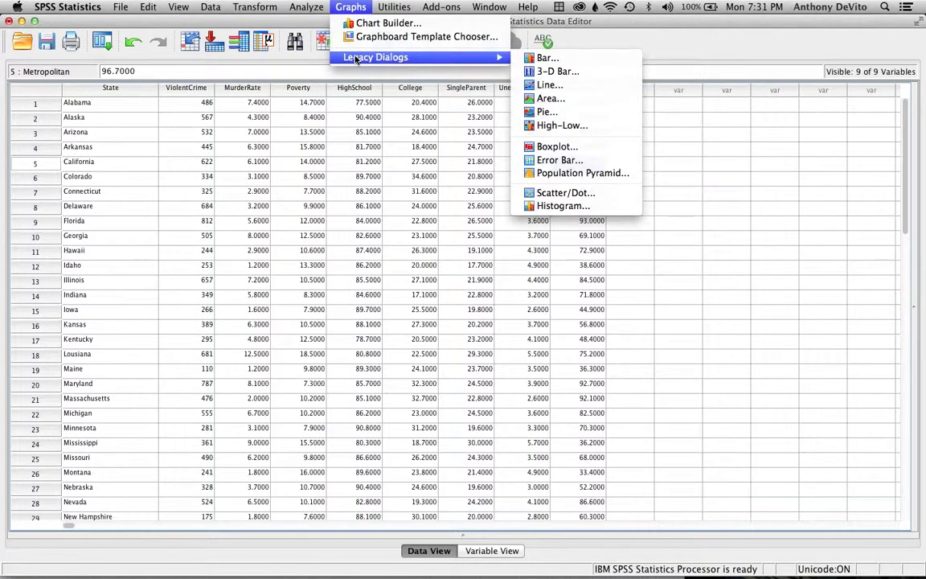